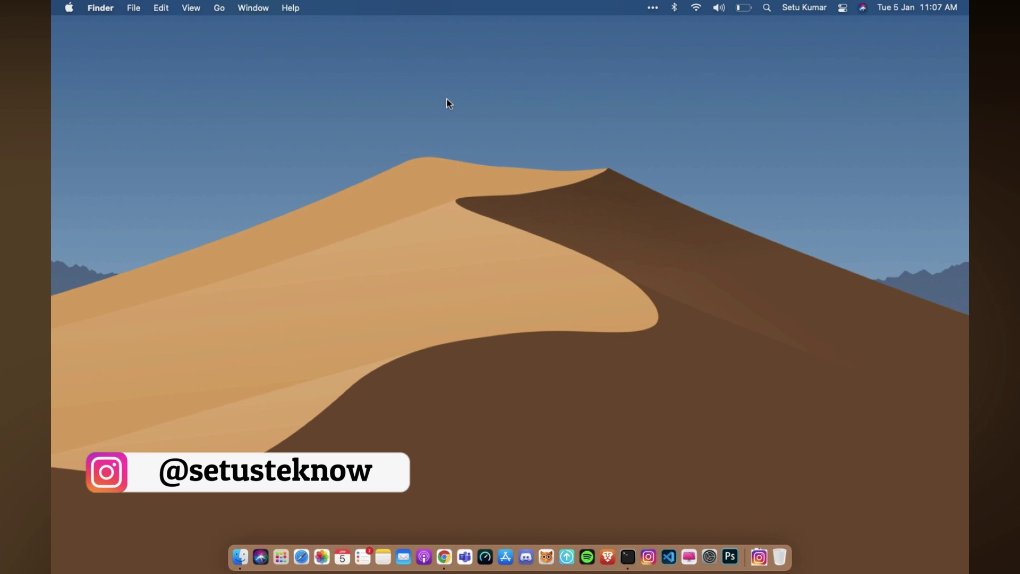
# Launch Chrome from the Dock and load instagram.com from the address-bar suggestion.
pyautogui.click(444, 556)
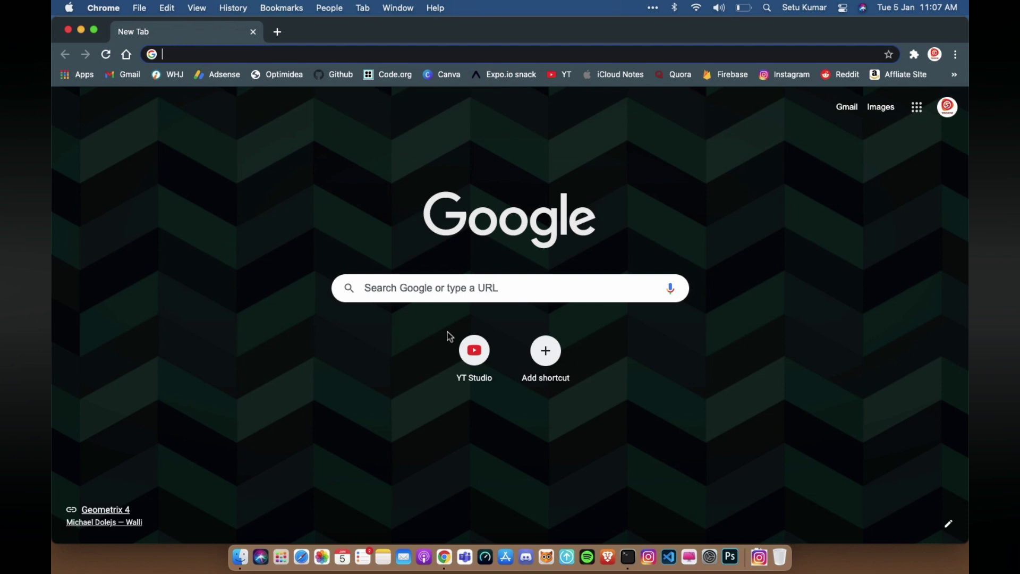
pyautogui.write('www')
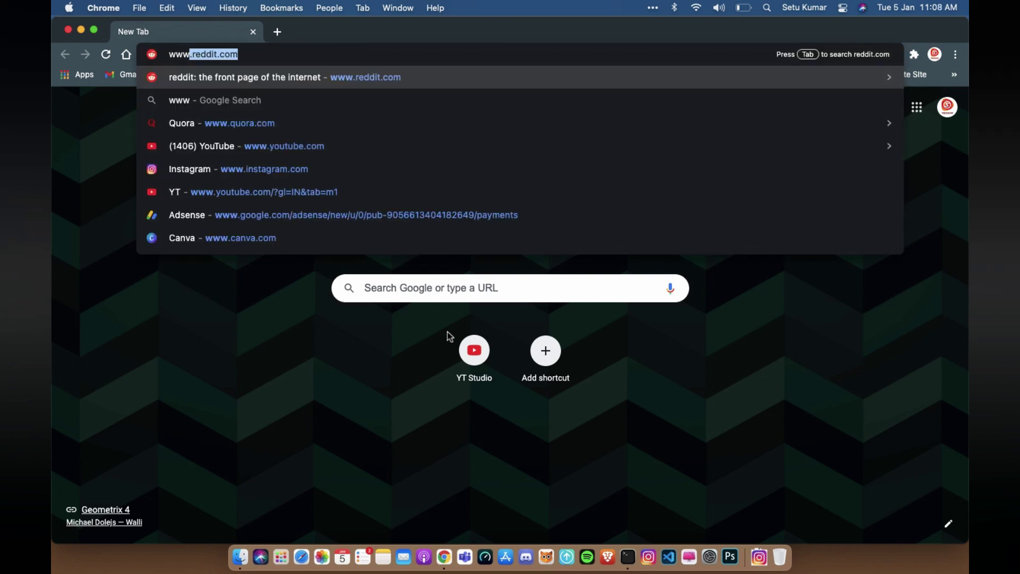
pyautogui.write('.in')
pyautogui.press('Return')
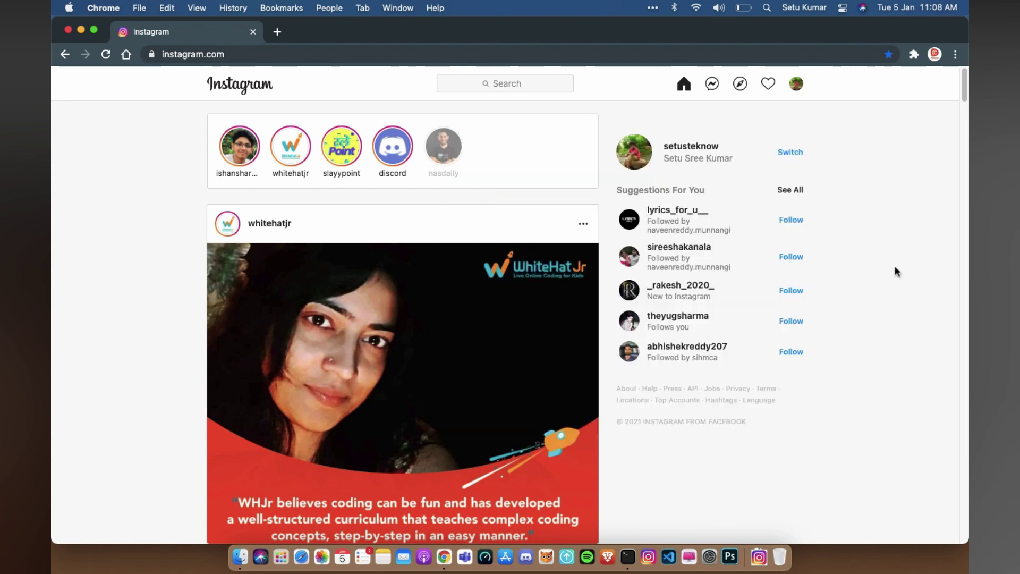
# Open DevTools on the Instagram page and turn on mobile device emulation.
pyautogui.rightClick(711, 456)
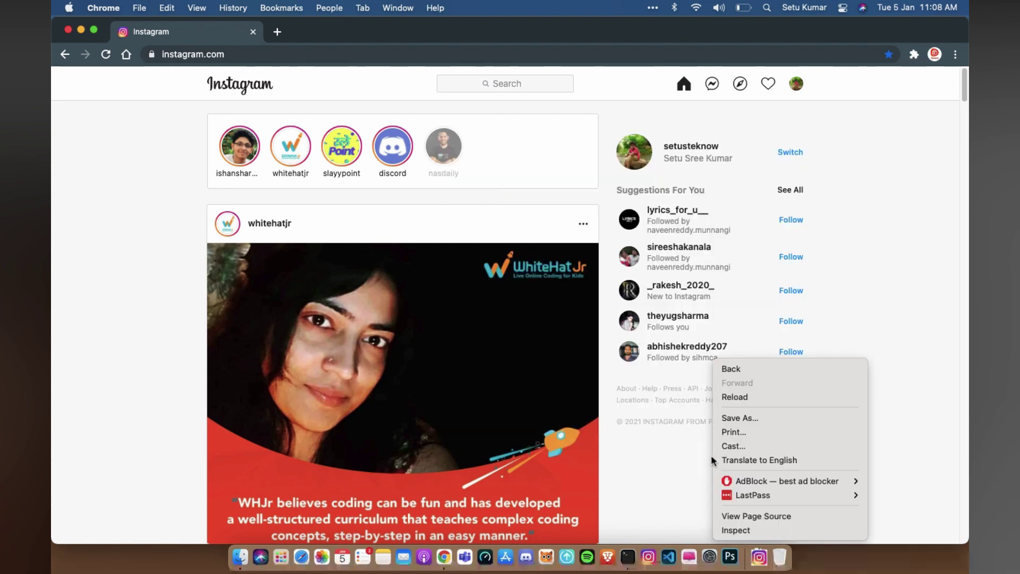
pyautogui.click(749, 523)
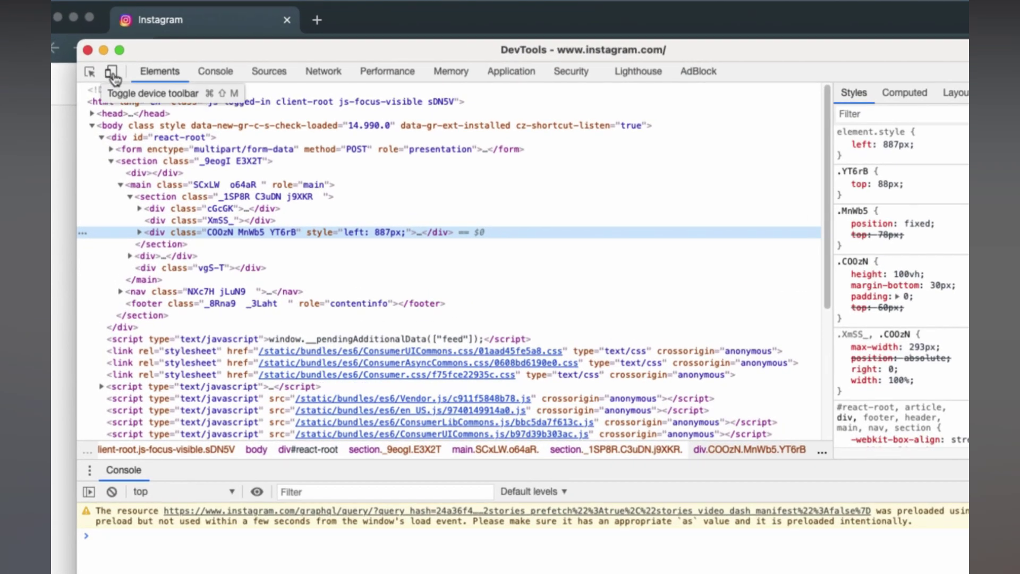
pyautogui.click(114, 76)
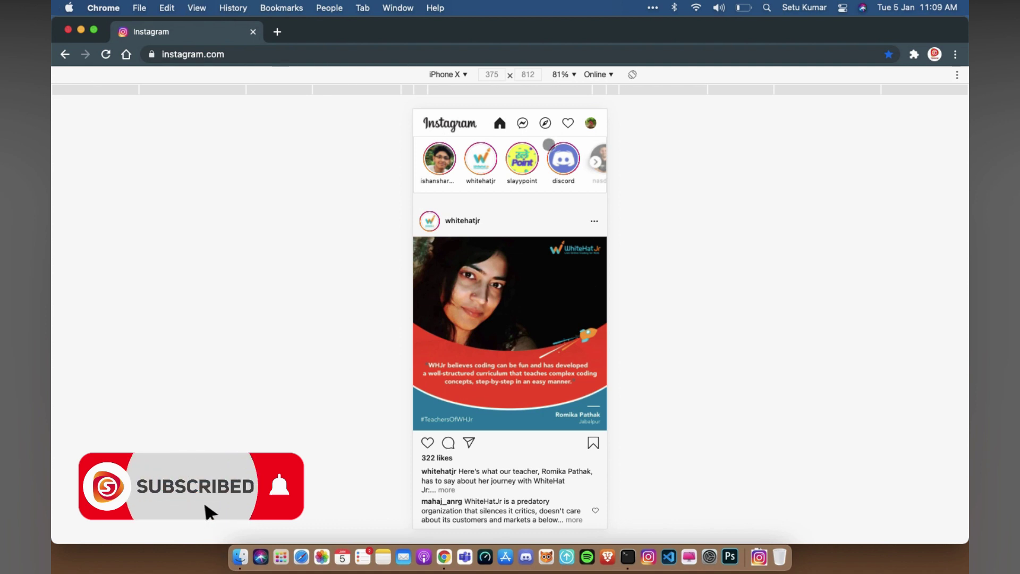
# Keep iPhone X as the emulated device and reload Instagram in its mobile layout.
pyautogui.click(447, 73)
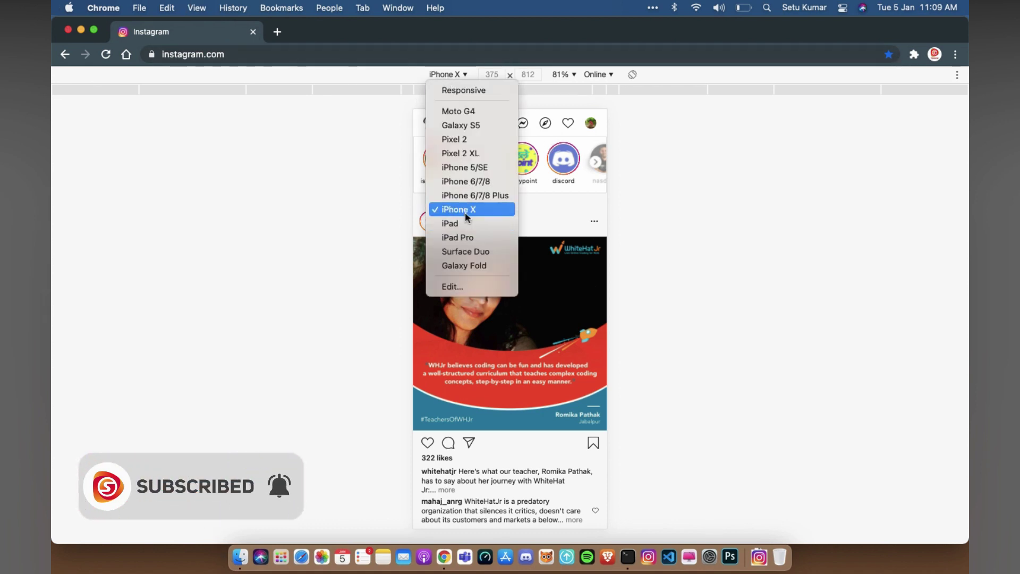
pyautogui.click(467, 212)
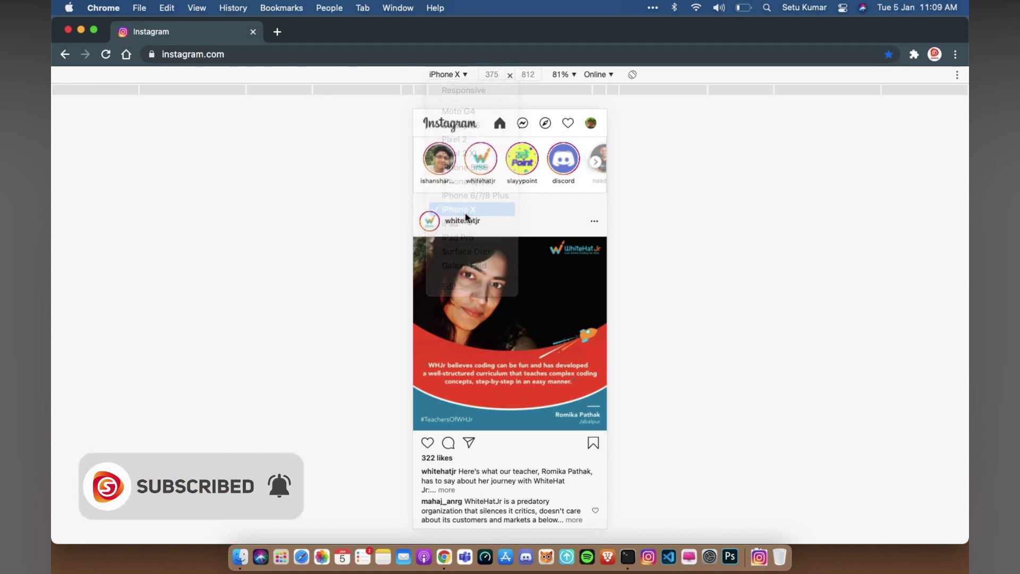
pyautogui.click(105, 54)
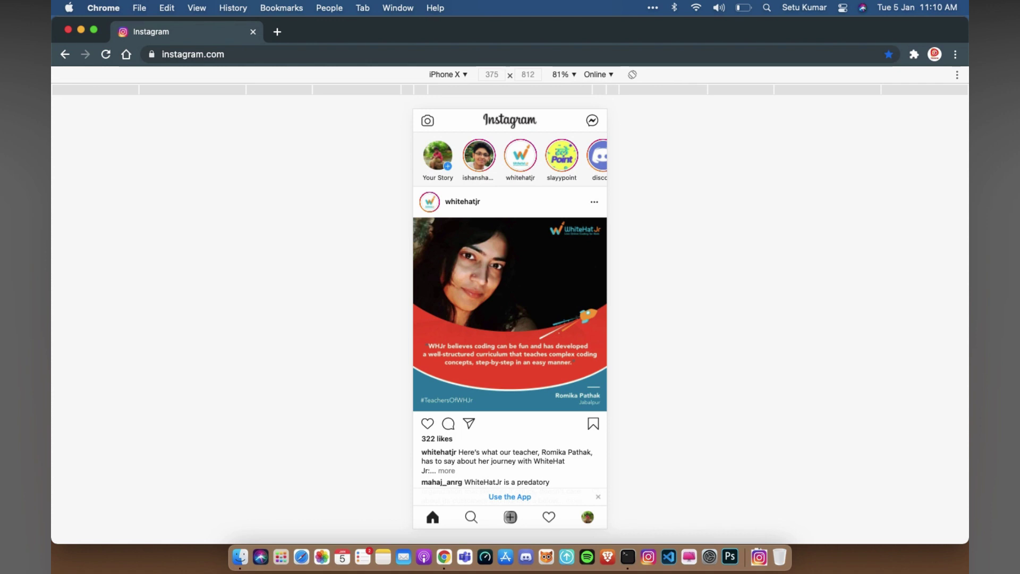
# Upload the laptop thumbnail PNG into a new photo post, with All Files shown.
pyautogui.click(509, 517)
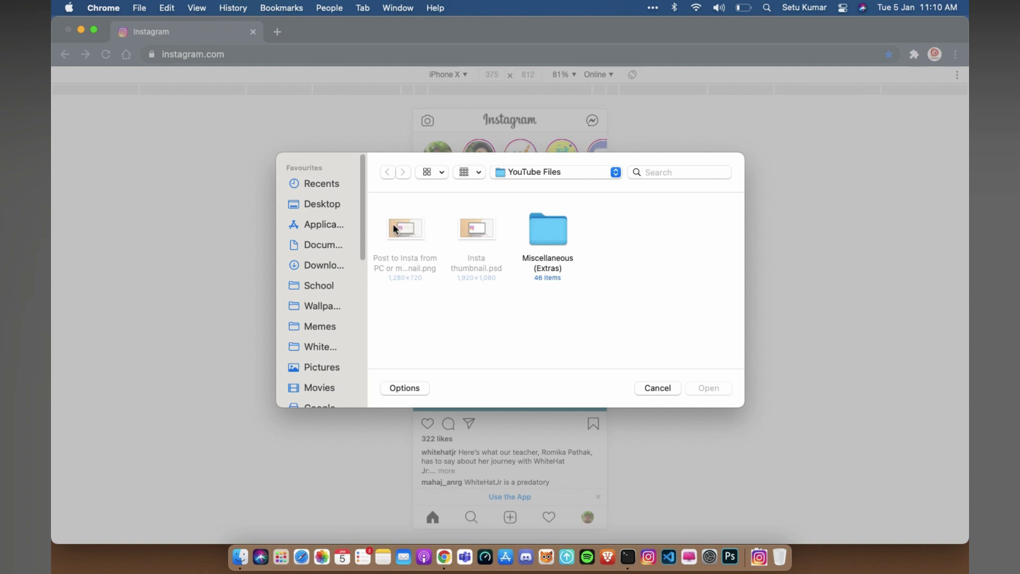
pyautogui.click(411, 388)
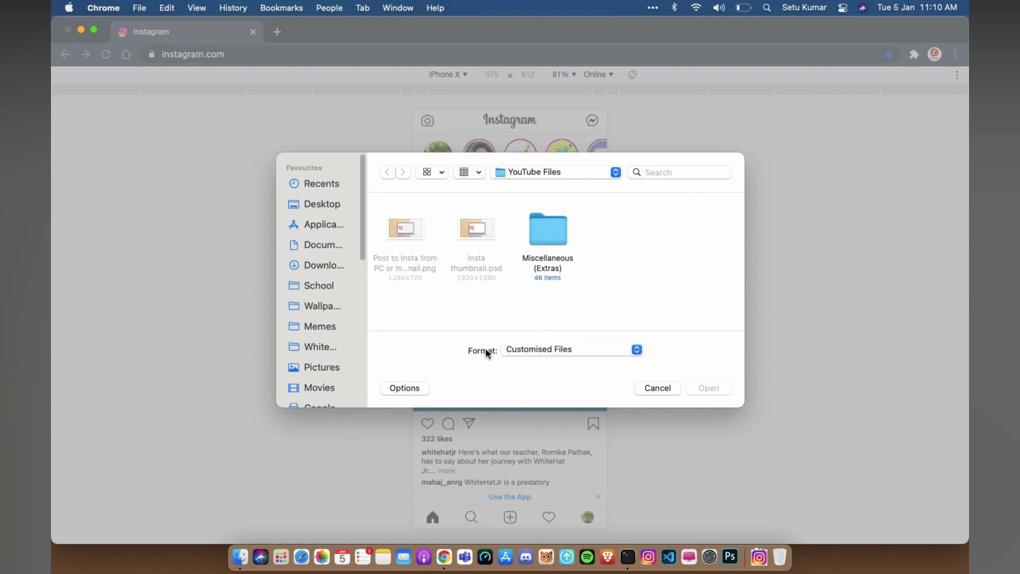
pyautogui.click(522, 350)
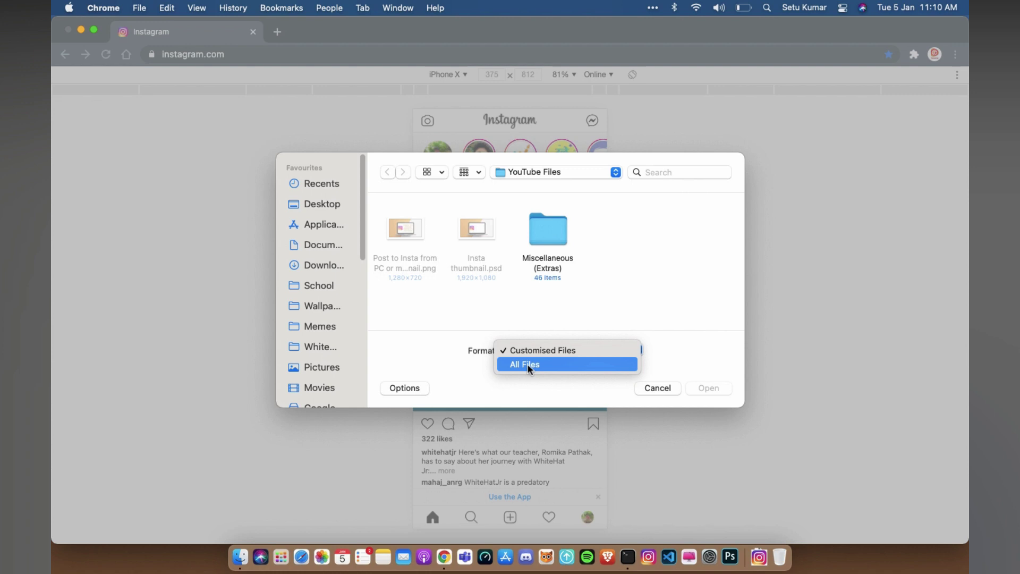
pyautogui.click(529, 367)
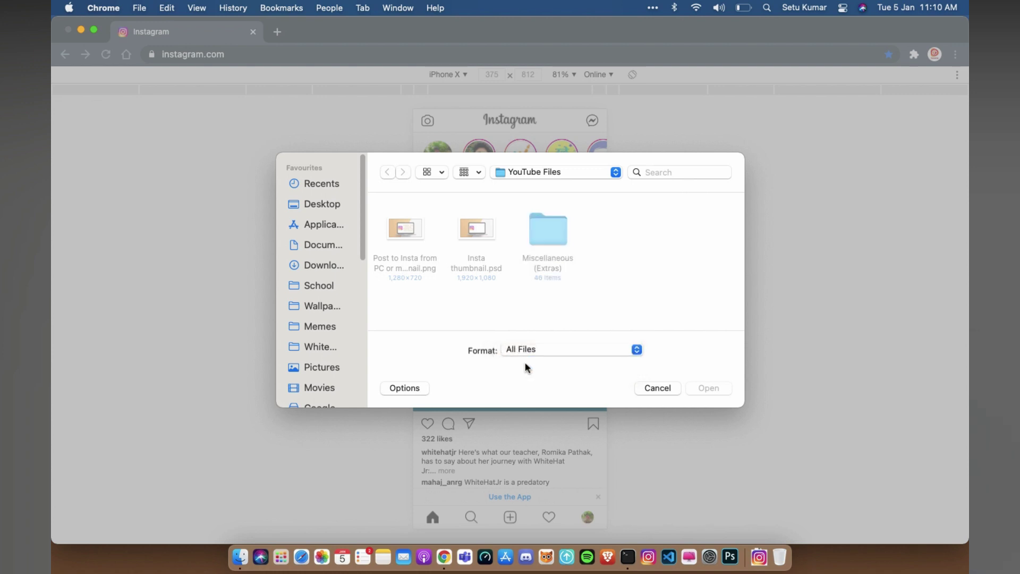
pyautogui.click(403, 233)
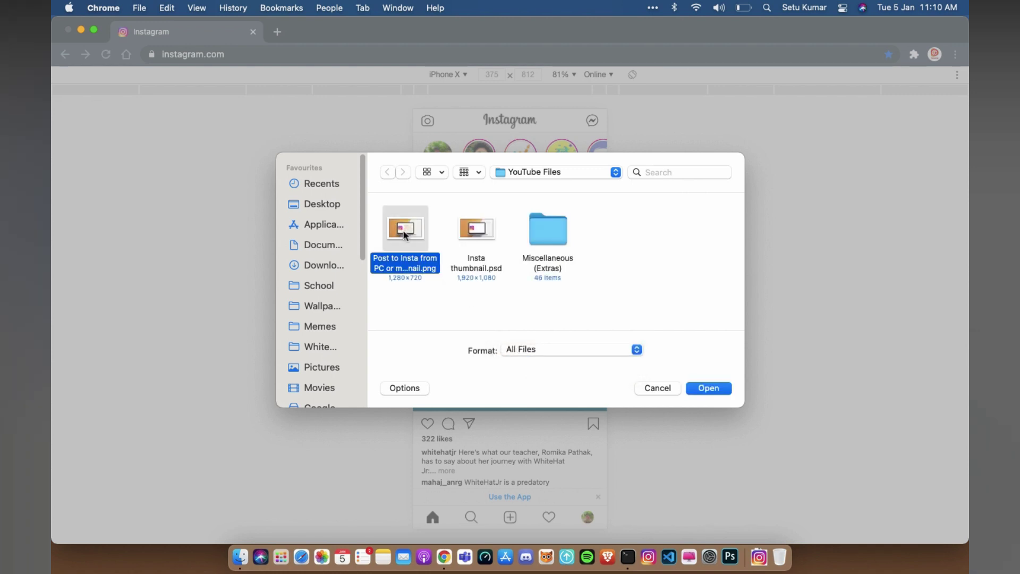
pyautogui.click(708, 388)
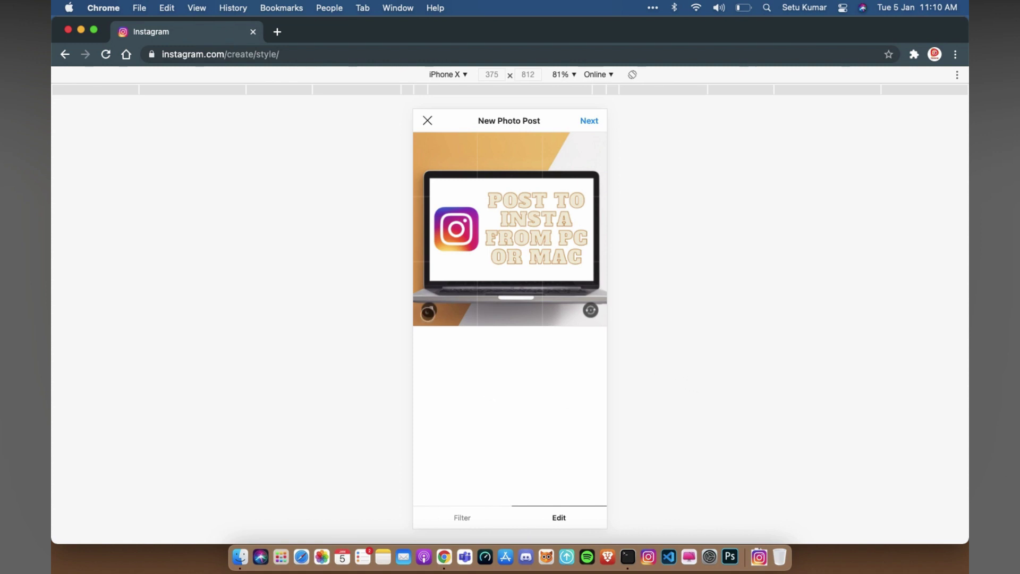
# Expand the laptop photo to fit the frame and reach the caption field.
pyautogui.click(430, 311)
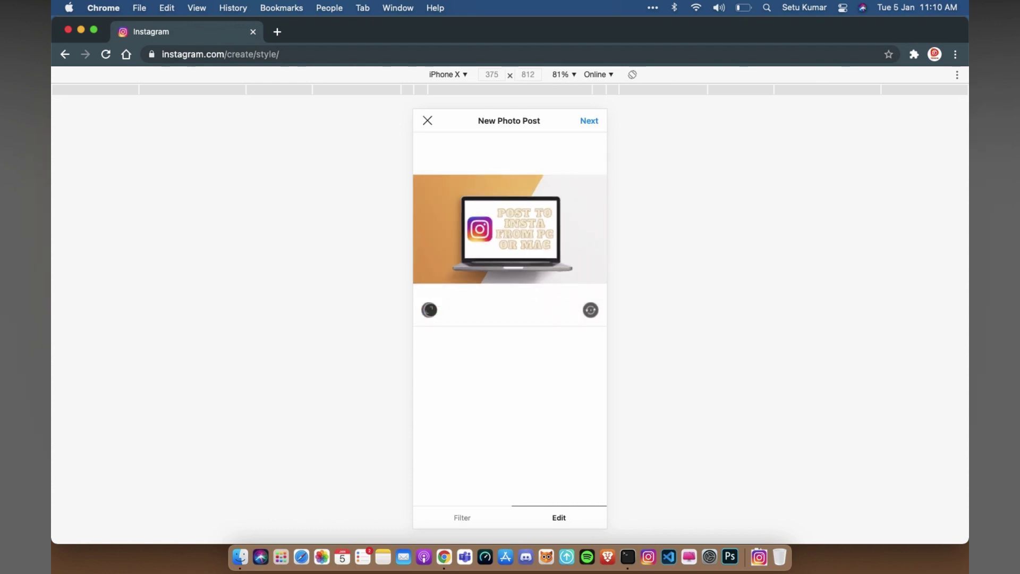
pyautogui.click(587, 120)
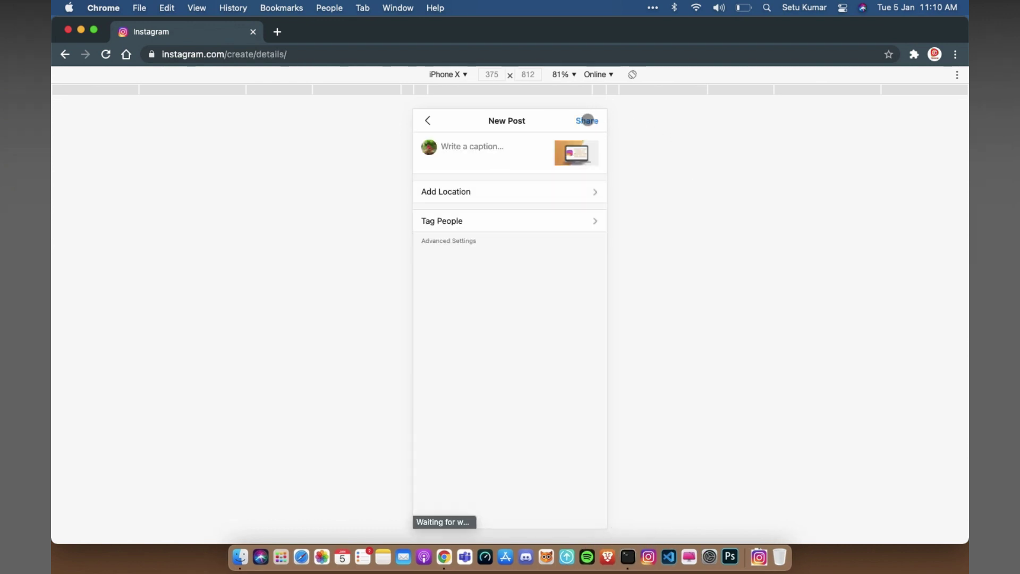
pyautogui.click(483, 160)
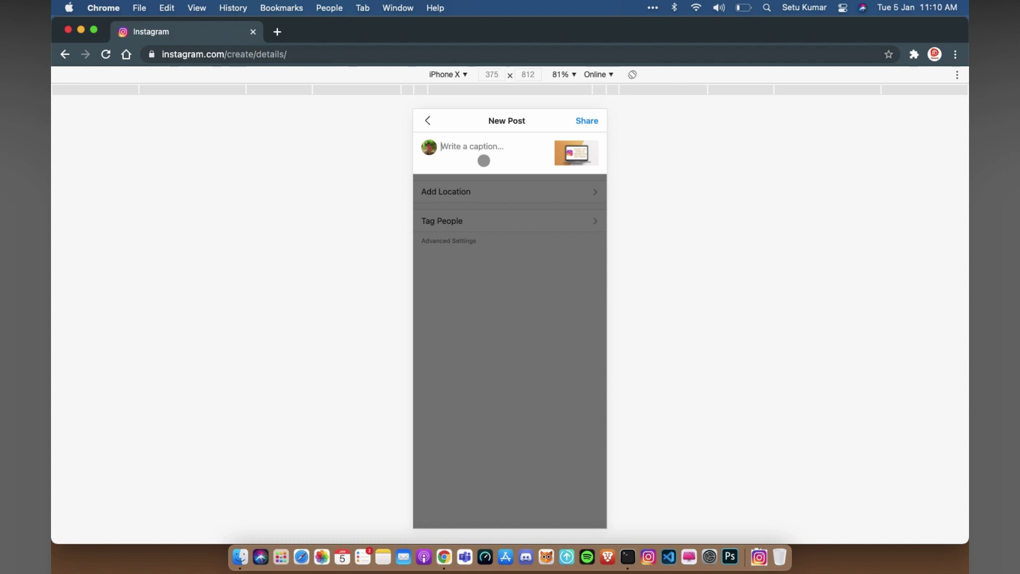
pyautogui.write('New video ')
pyautogui.write('coming out ')
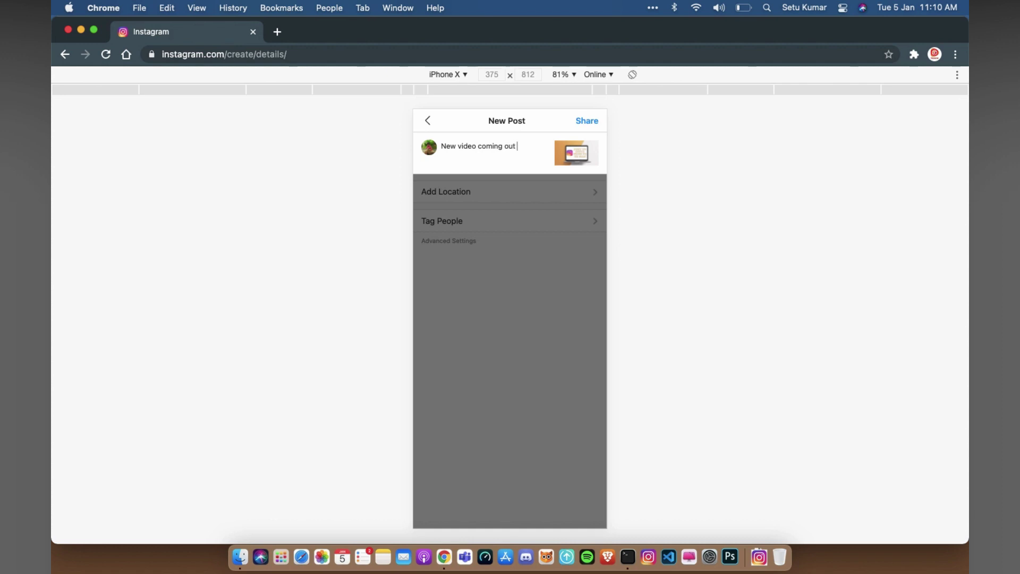
pyautogui.write('soon!')
# Share the captioned laptop thumbnail post to the feed.
pyautogui.click(588, 120)
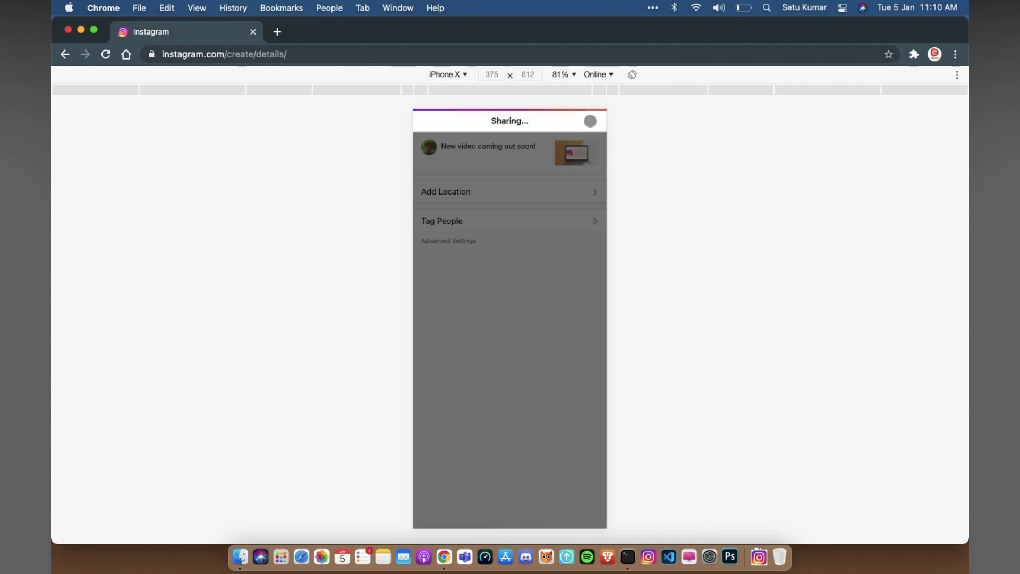